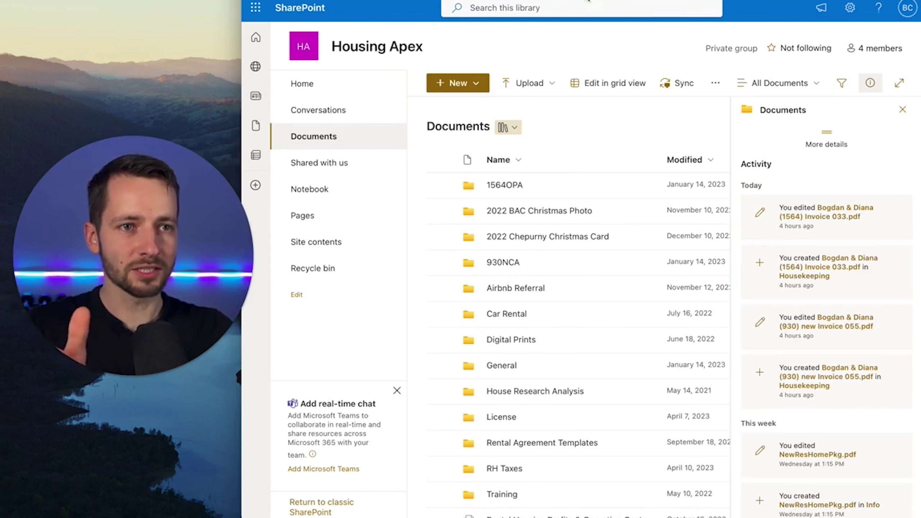
Step: Leave the Housing Apex library and return to the admin center Domains page
{"action": "left_click", "coordinate": [507, 1]}
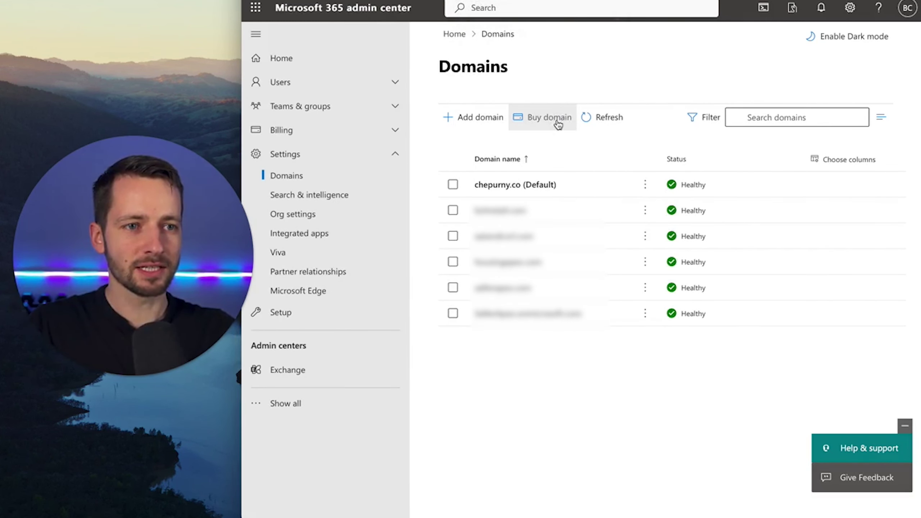
Step: Check in Buy domain that apexonetech.com is available, sold only through GoDaddy
{"action": "left_click", "coordinate": [569, 102]}
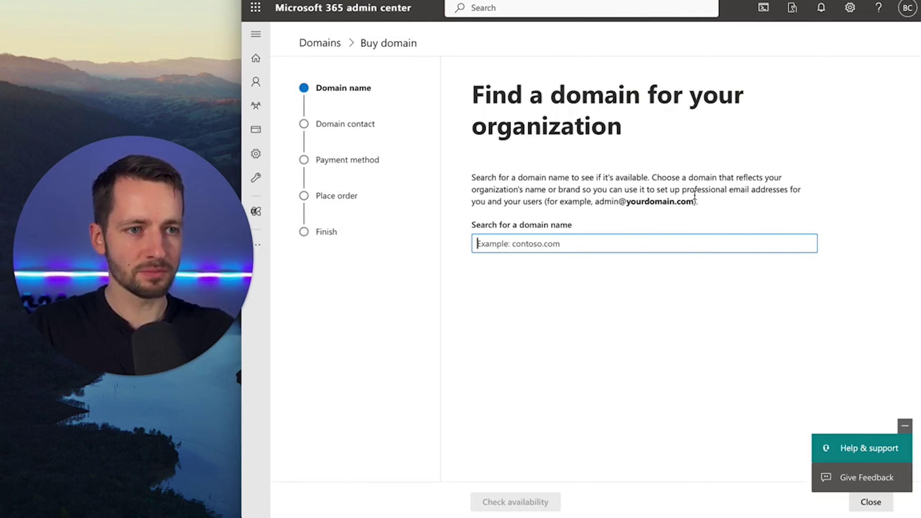
{"action": "left_click_drag", "start_coordinate": [697, 202], "coordinate": [599, 201]}
{"action": "left_click", "coordinate": [572, 241]}
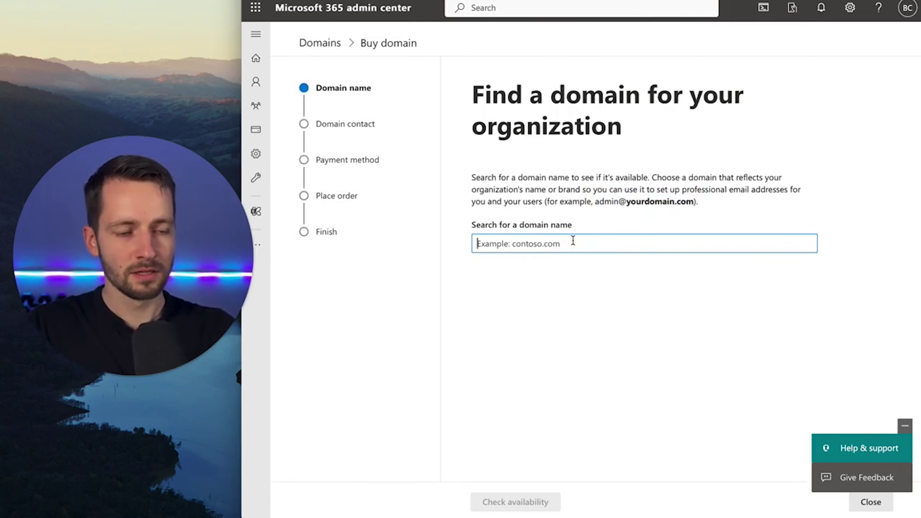
{"action": "type", "text": "apex"}
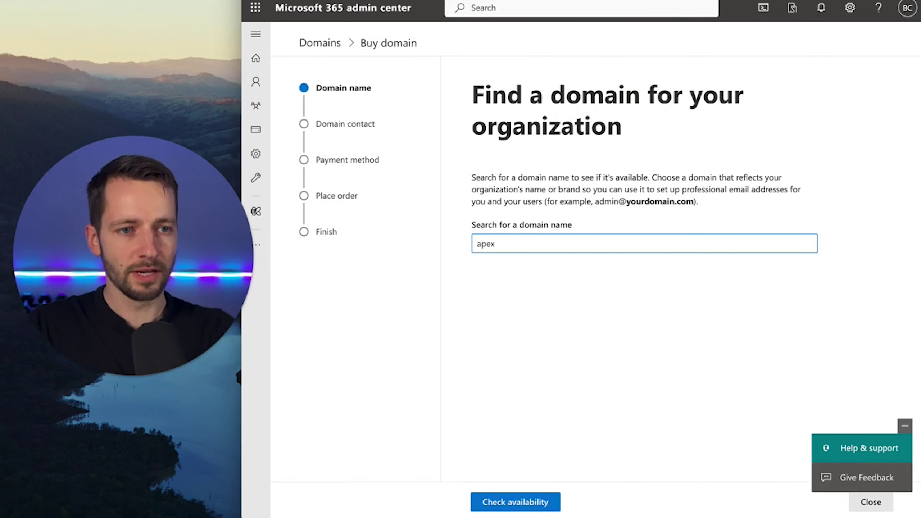
{"action": "type", "text": "onetech.com"}
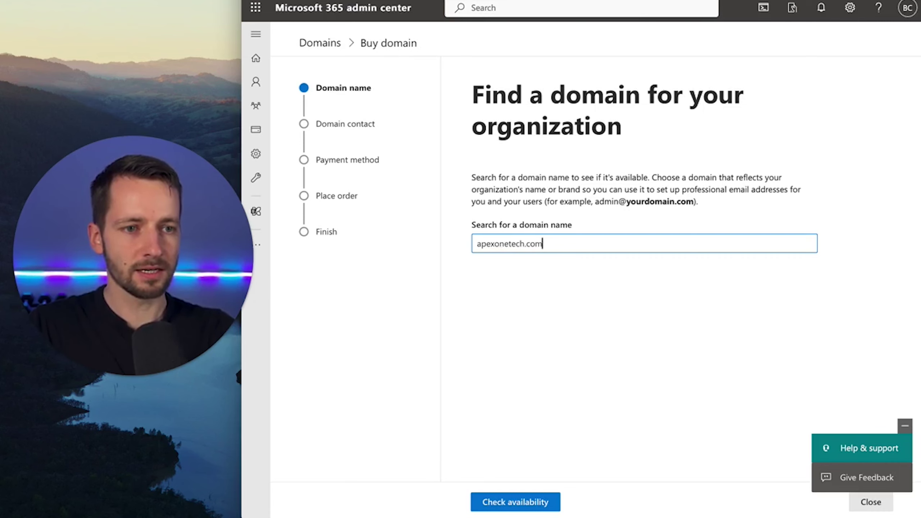
{"action": "left_click", "coordinate": [536, 504]}
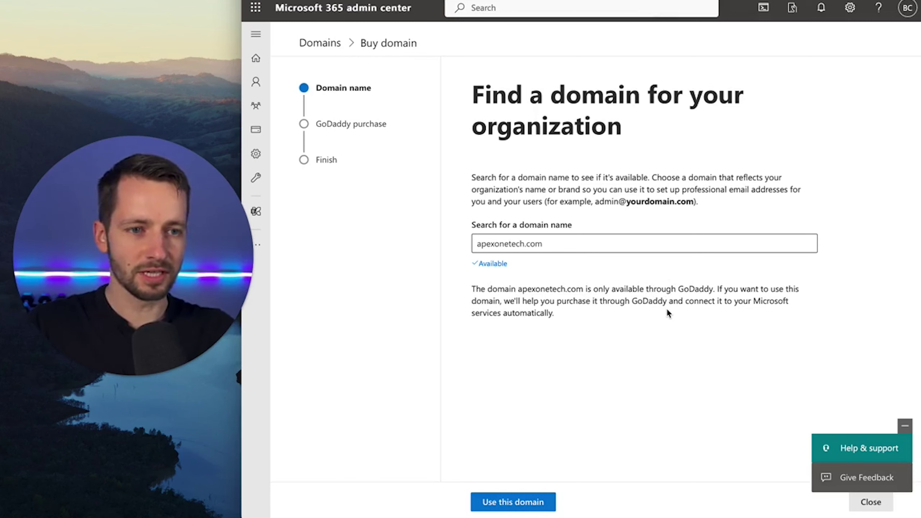
{"action": "left_click_drag", "start_coordinate": [748, 301], "coordinate": [743, 315]}
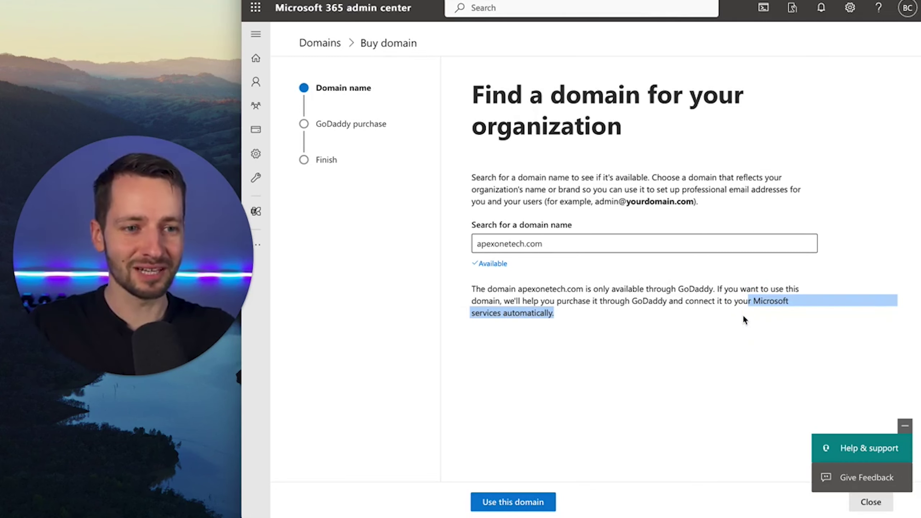
{"action": "left_click", "coordinate": [674, 331]}
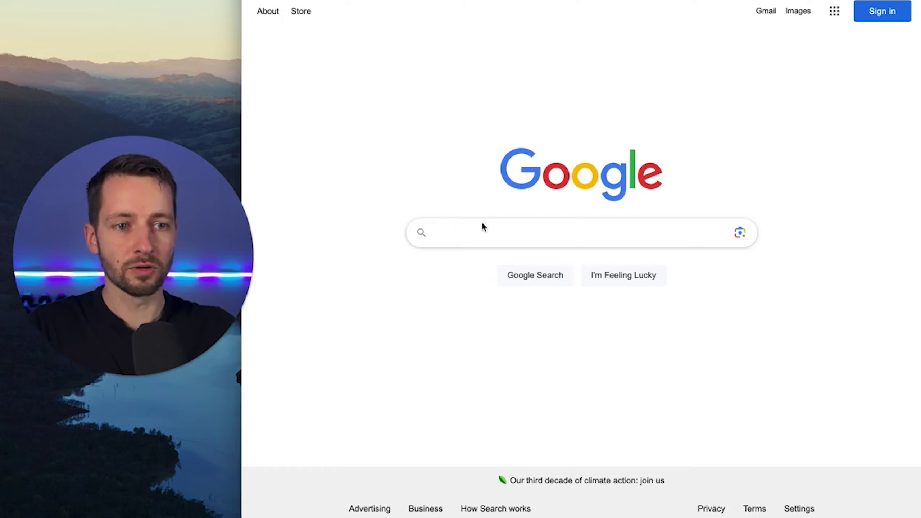
Step: Search Google for 'godaddy domain search' and open GoDaddy's domain search page
{"action": "left_click", "coordinate": [491, 232]}
{"action": "type", "text": "go"}
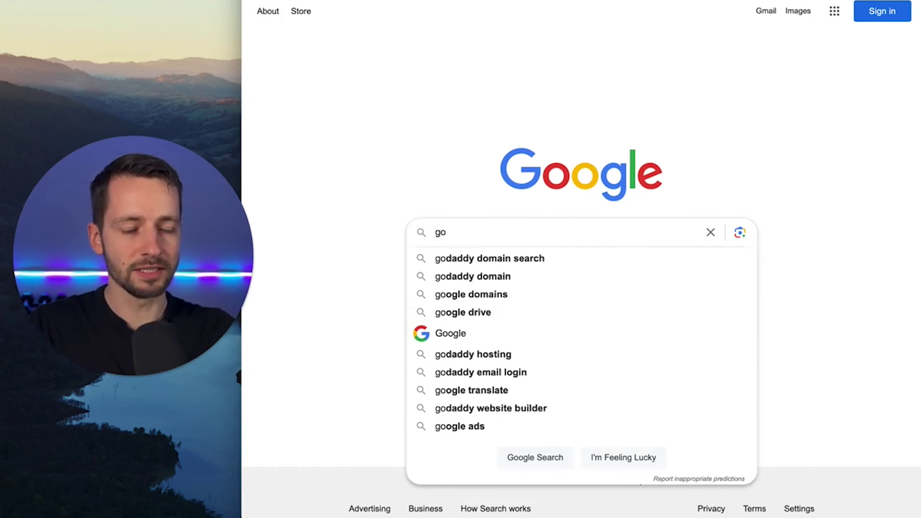
{"action": "left_click", "coordinate": [502, 260]}
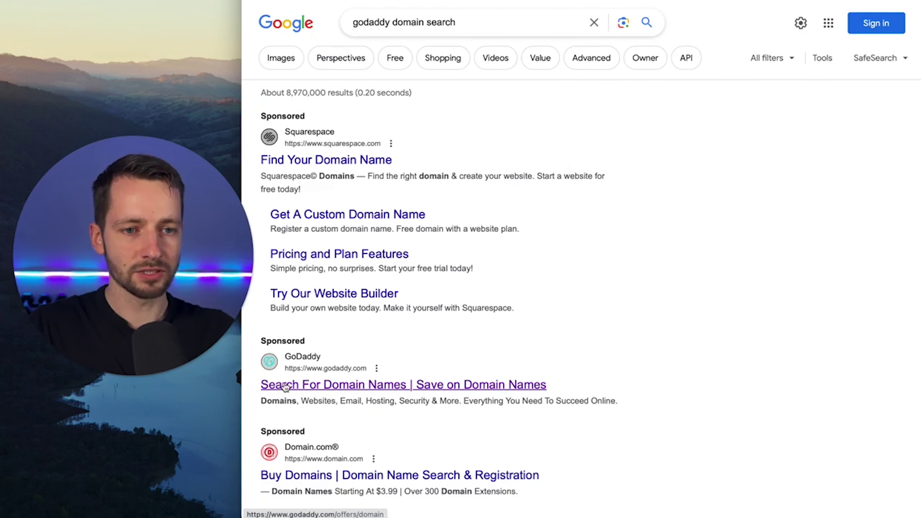
{"action": "left_click", "coordinate": [352, 385]}
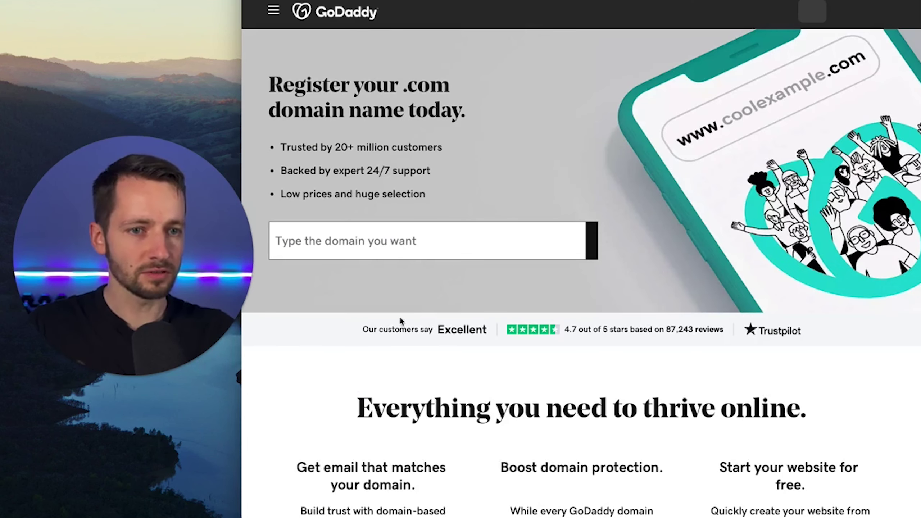
Step: Search GoDaddy for apexautomation.com, a $294,888 premium domain
{"action": "left_click", "coordinate": [402, 244]}
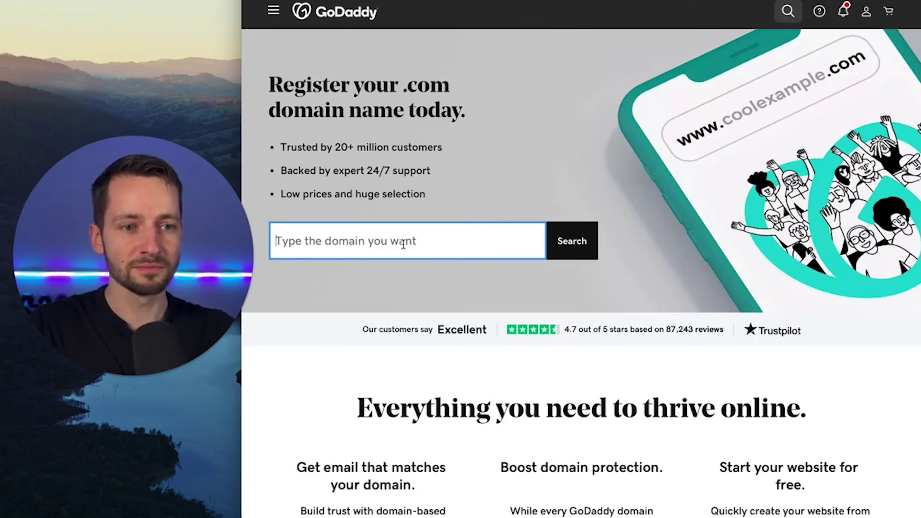
{"action": "type", "text": "auto"}
{"action": "key", "text": "BackSpace"}
{"action": "key", "text": "BackSpace"}
{"action": "key", "text": "BackSpace"}
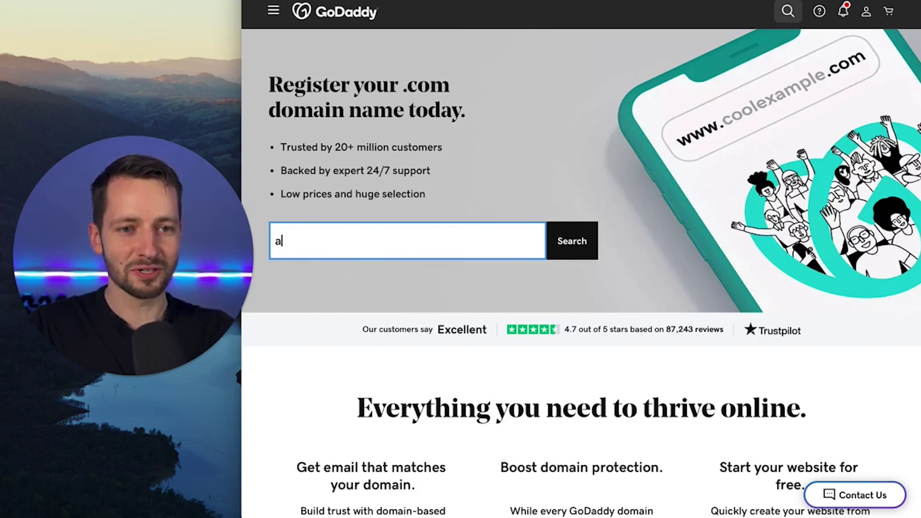
{"action": "type", "text": "pexautomatin"}
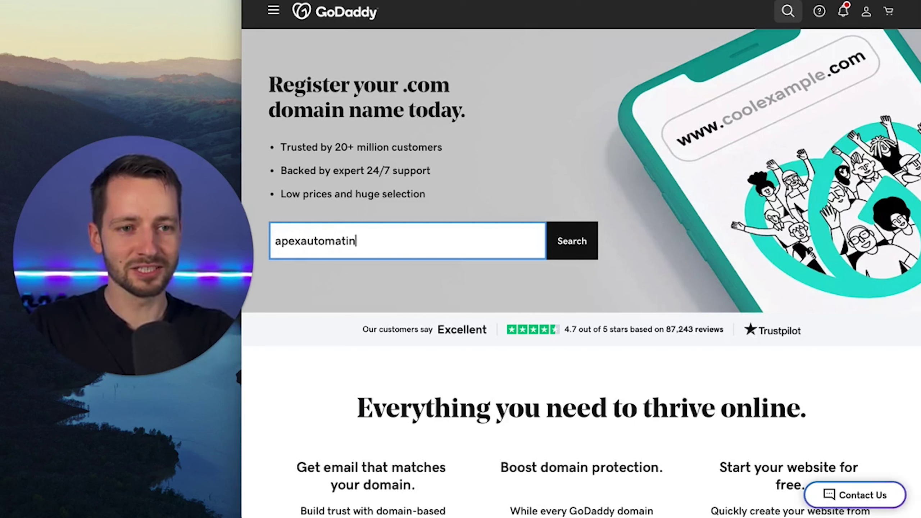
{"action": "key", "text": "BackSpace"}
{"action": "type", "text": "on.com"}
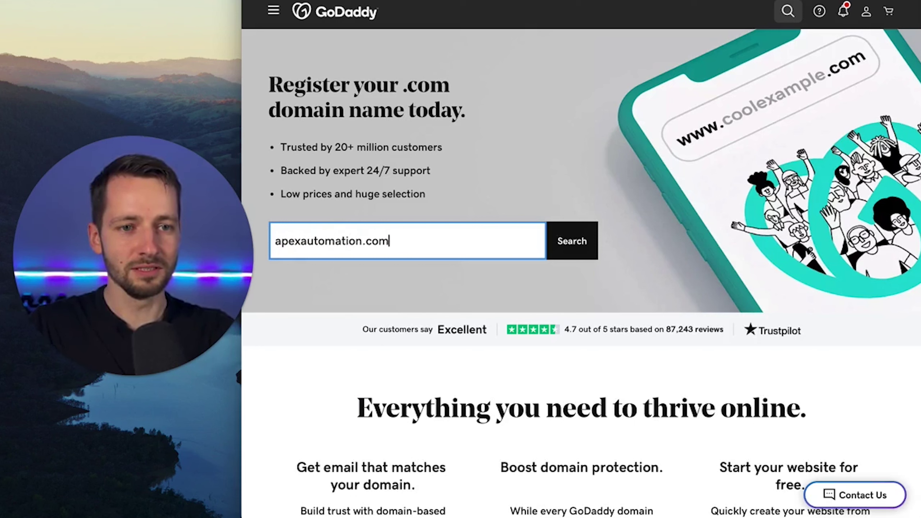
{"action": "key", "text": "Return"}
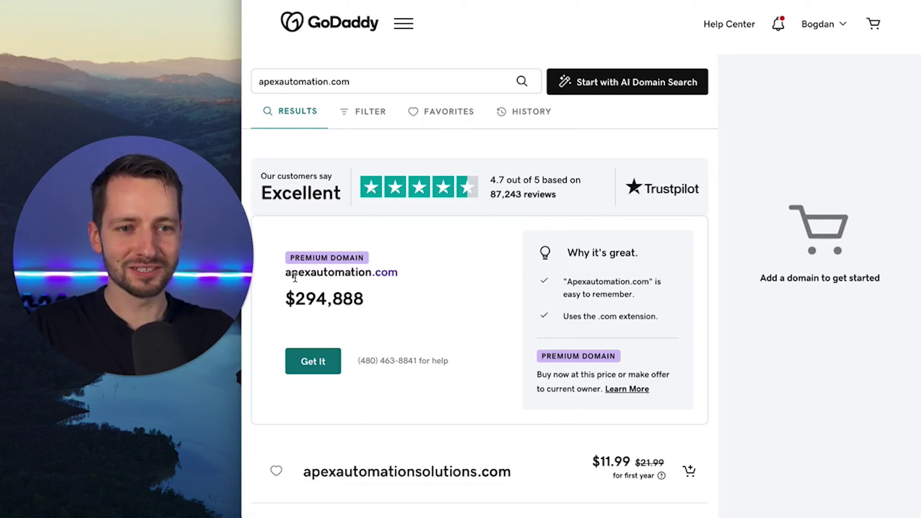
Step: Search for apextodaygonow.com instead, available at $11.99 for the first year
{"action": "left_click", "coordinate": [367, 82]}
{"action": "triple_click", "coordinate": [367, 82]}
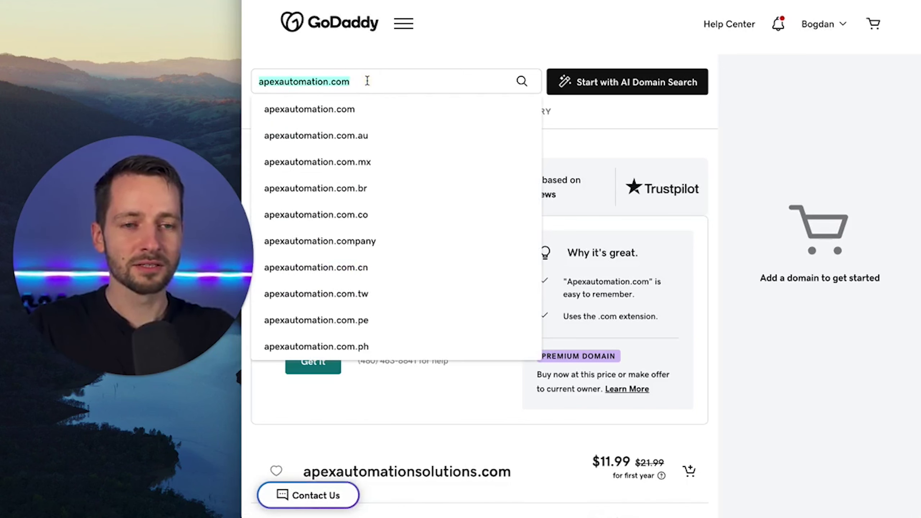
{"action": "type", "text": "apex"}
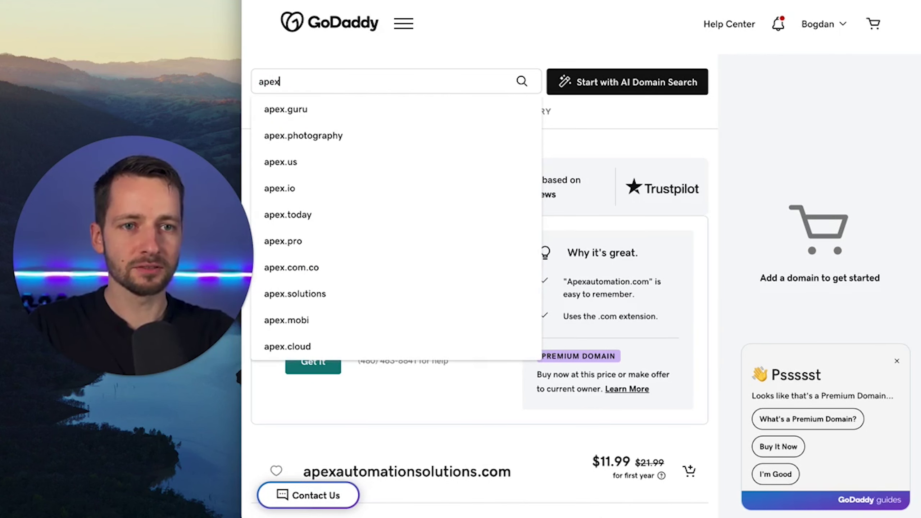
{"action": "type", "text": "today"}
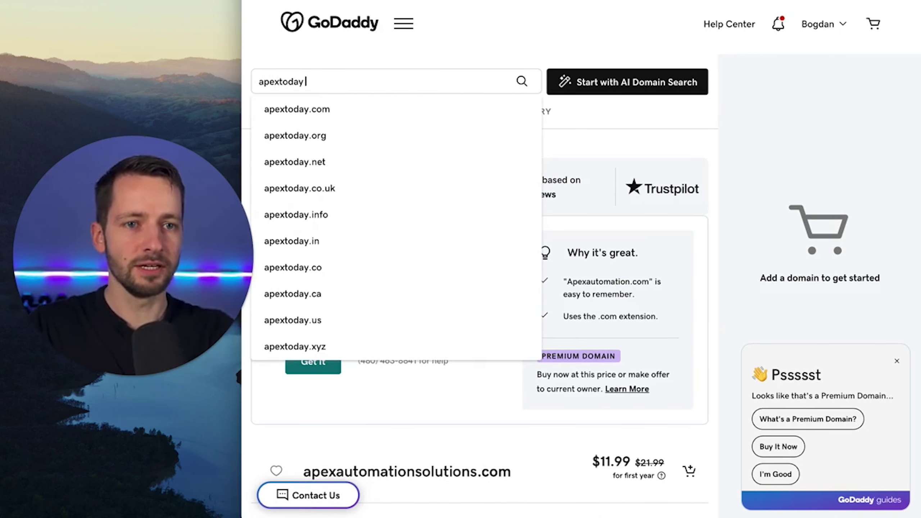
{"action": "type", "text": "gonow.d"}
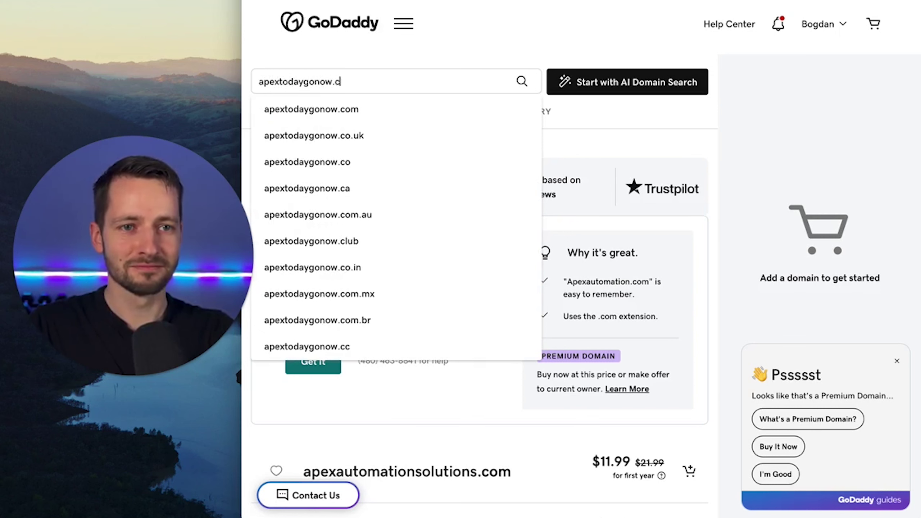
{"action": "type", "text": "om"}
{"action": "key", "text": "Return"}
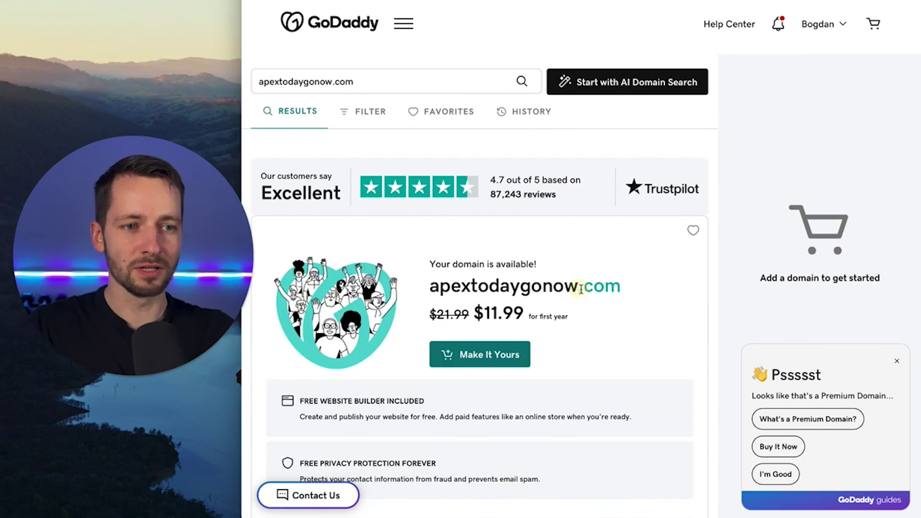
{"action": "left_click_drag", "start_coordinate": [579, 287], "coordinate": [628, 296]}
{"action": "scroll", "coordinate": [618, 320], "scroll_direction": "down", "scroll_amount": 10}
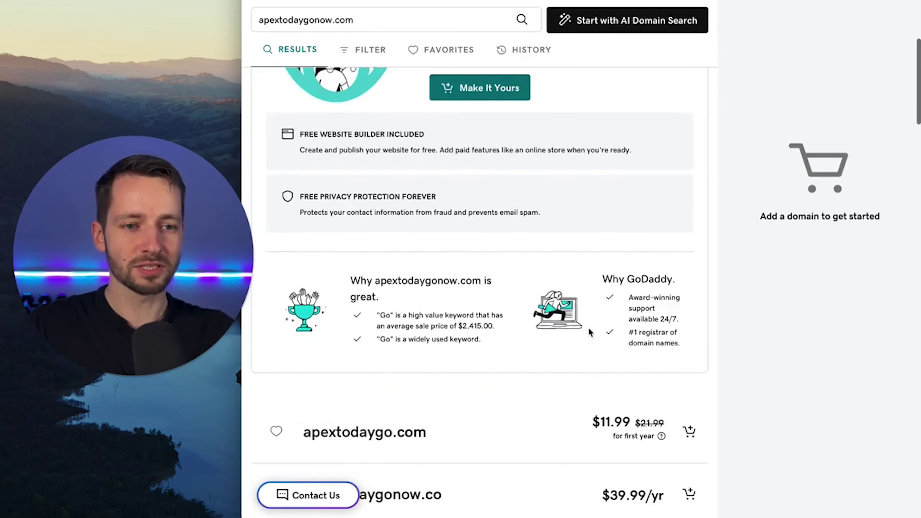
{"action": "scroll", "coordinate": [461, 285], "scroll_direction": "up", "scroll_amount": 6}
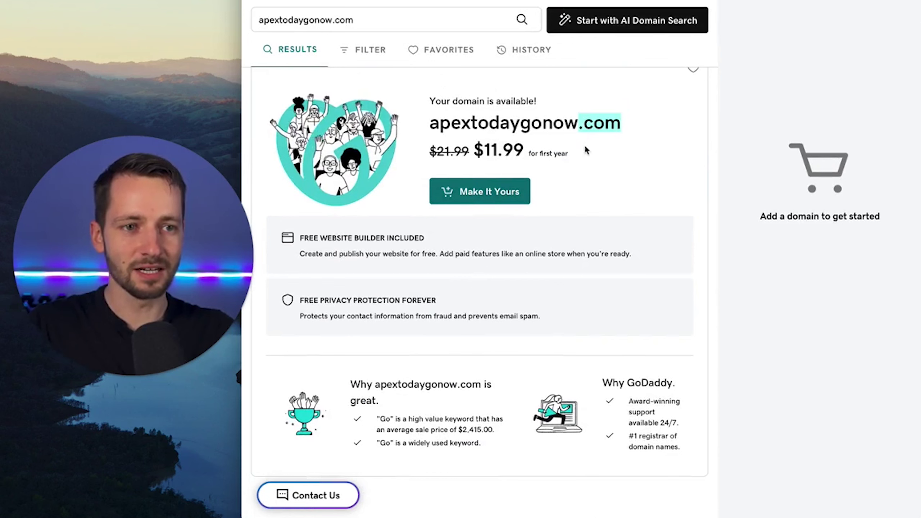
{"action": "scroll", "coordinate": [584, 145], "scroll_direction": "up", "scroll_amount": 4}
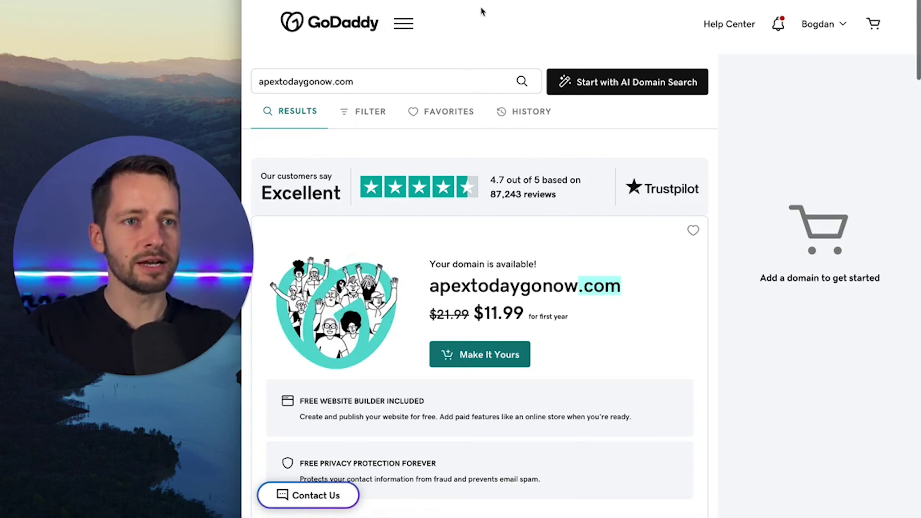
{"action": "mouse_move", "coordinate": [544, 0]}
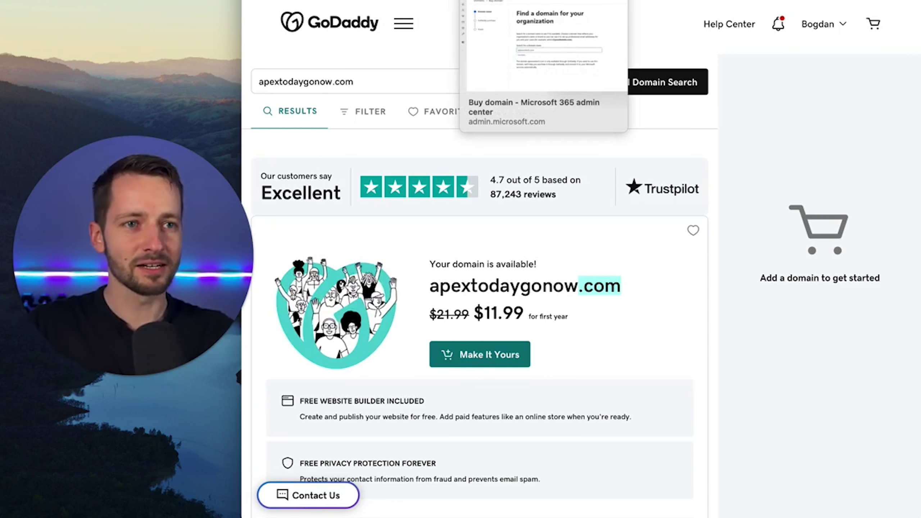
Step: Choose apexonetech.com in the admin center's Buy domain wizard and continue to GoDaddy
{"action": "left_click", "coordinate": [544, 0]}
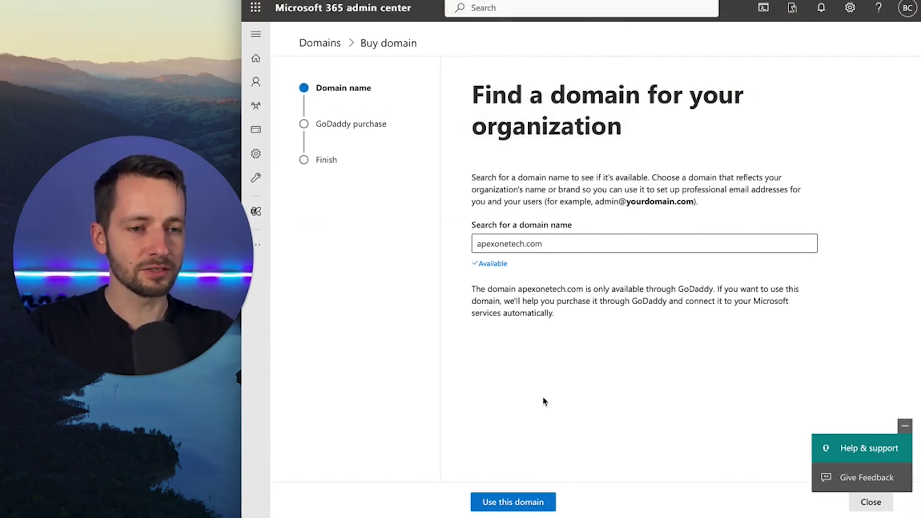
{"action": "left_click", "coordinate": [905, 425]}
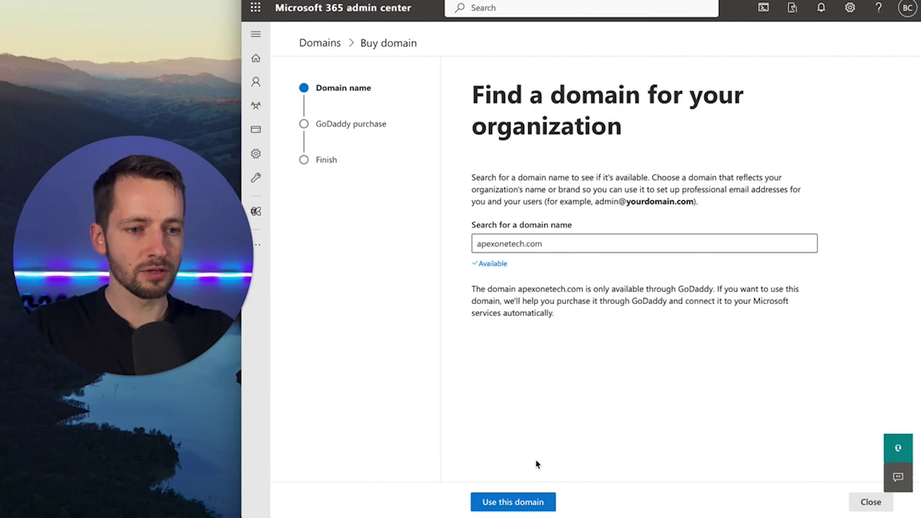
{"action": "left_click", "coordinate": [528, 507]}
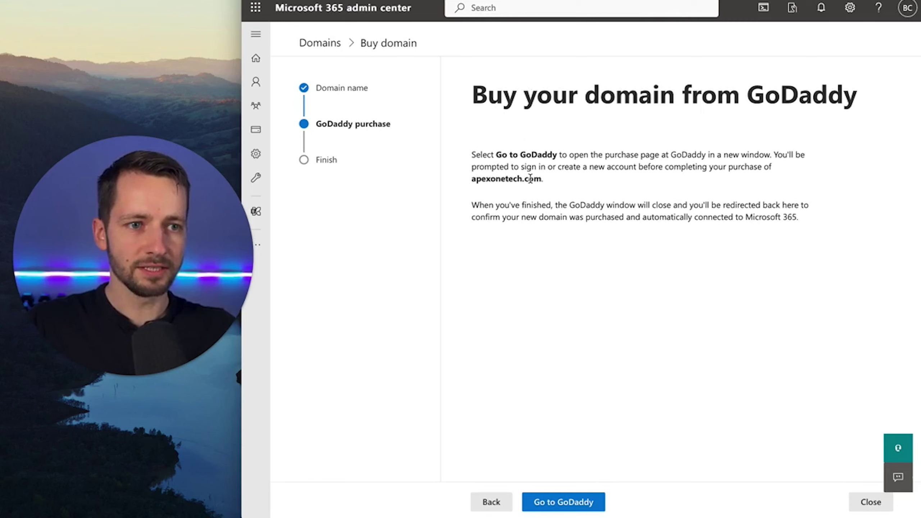
{"action": "left_click_drag", "start_coordinate": [519, 167], "coordinate": [594, 170]}
{"action": "left_click", "coordinate": [595, 171]}
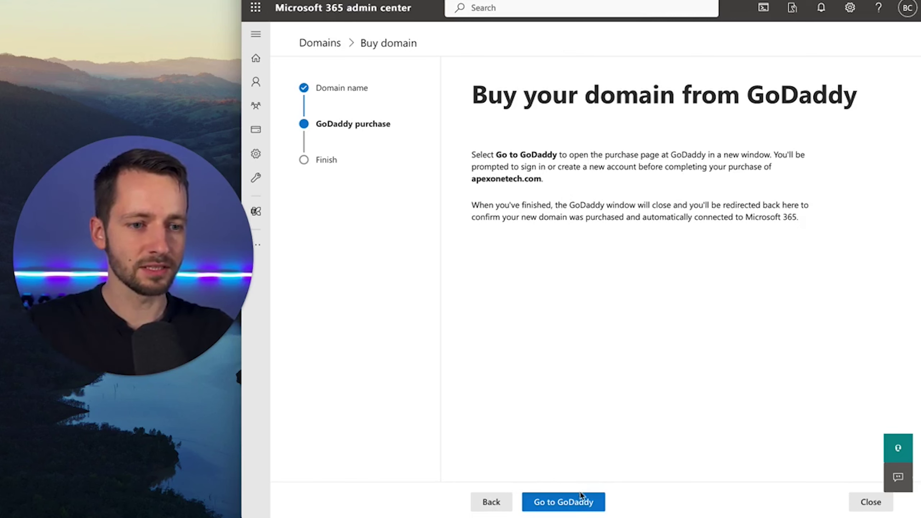
{"action": "left_click", "coordinate": [583, 501]}
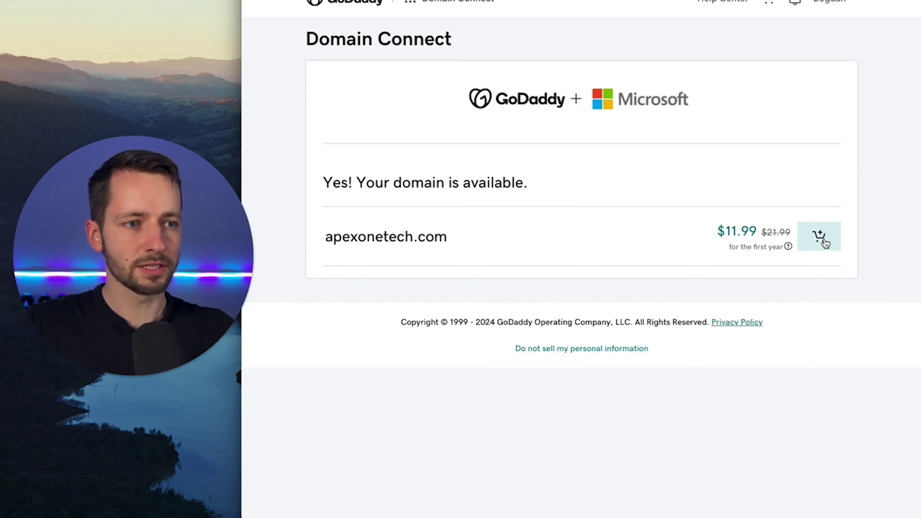
Step: Add apexonetech.com to the GoDaddy cart and decline domain protection
{"action": "left_click", "coordinate": [825, 243]}
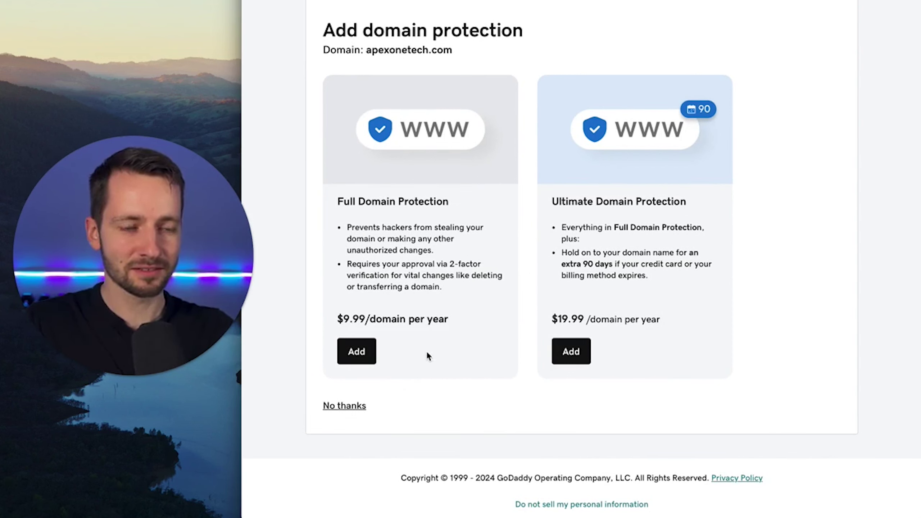
{"action": "left_click", "coordinate": [342, 405]}
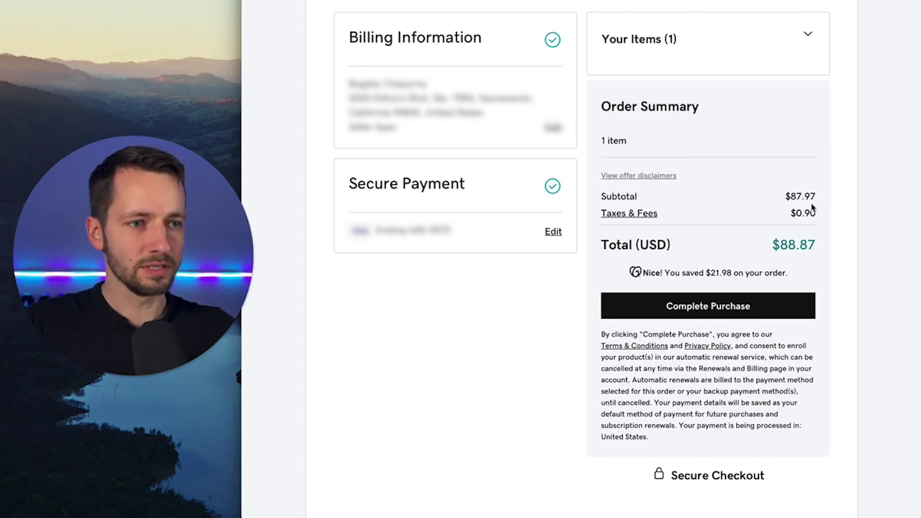
Step: Change the registration term from 5 Years to 1 Year ($12.17) and complete the purchase
{"action": "left_click", "coordinate": [793, 197]}
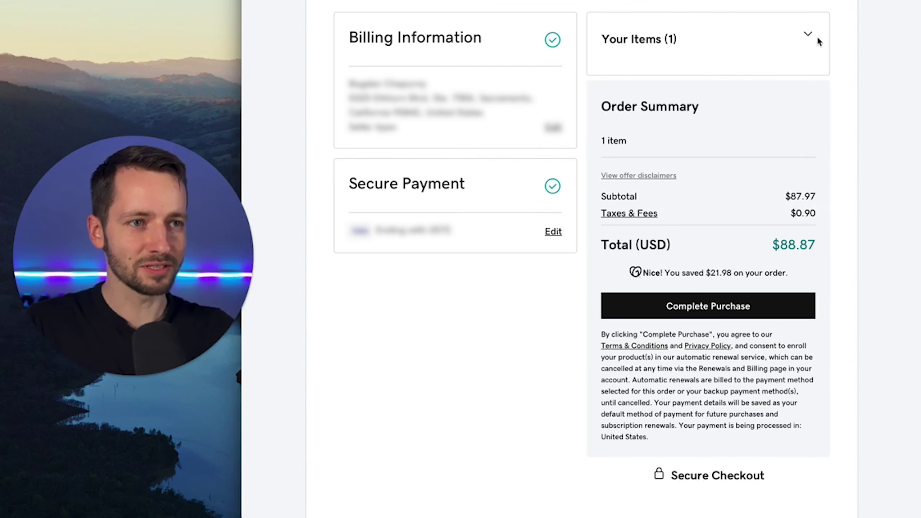
{"action": "left_click", "coordinate": [678, 41]}
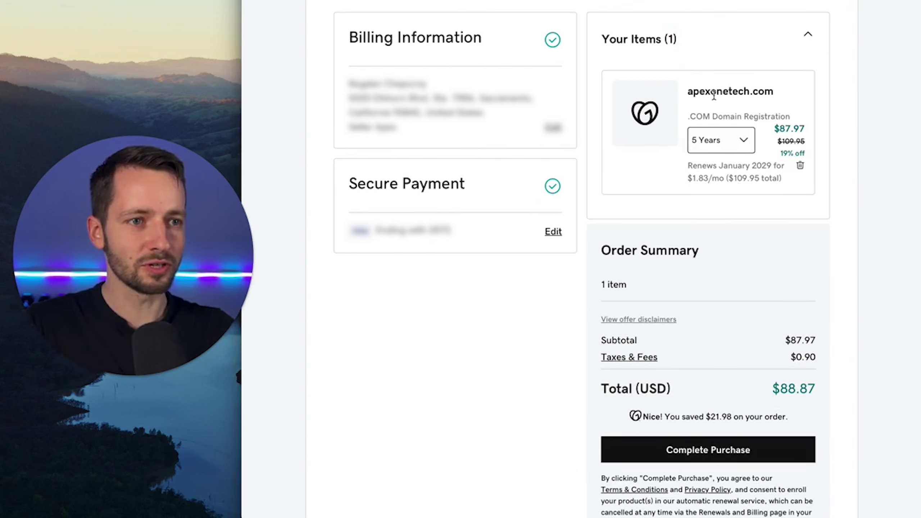
{"action": "left_click", "coordinate": [718, 142]}
{"action": "left_click", "coordinate": [712, 166]}
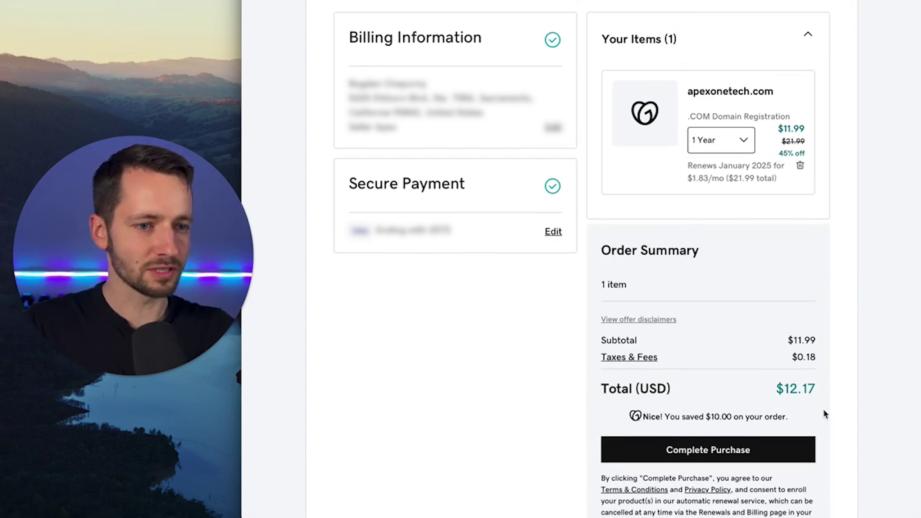
{"action": "left_click", "coordinate": [775, 452]}
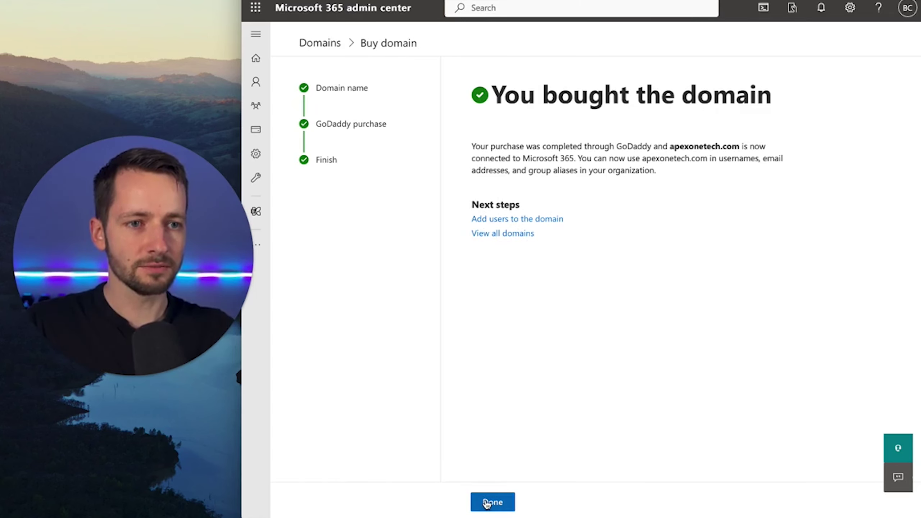
Step: Go on to add users to the domain and open the first active user's details
{"action": "left_click", "coordinate": [539, 220]}
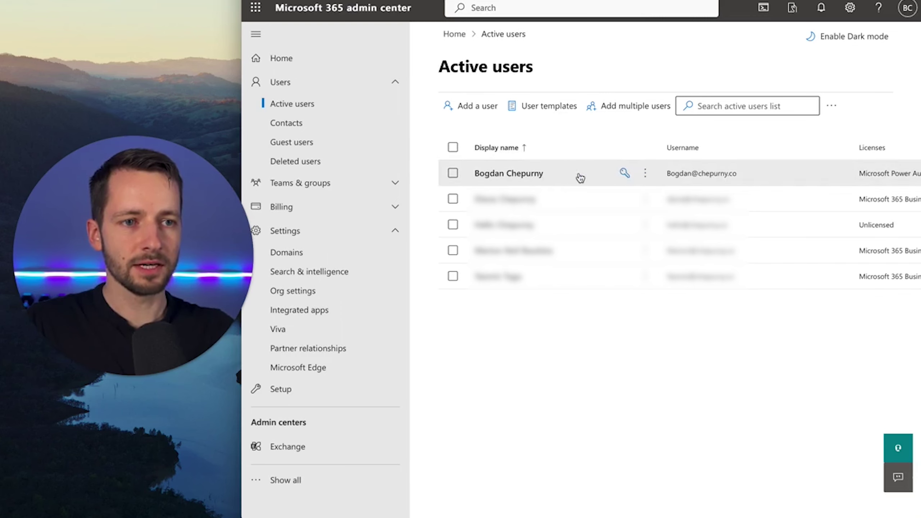
{"action": "left_click", "coordinate": [715, 161]}
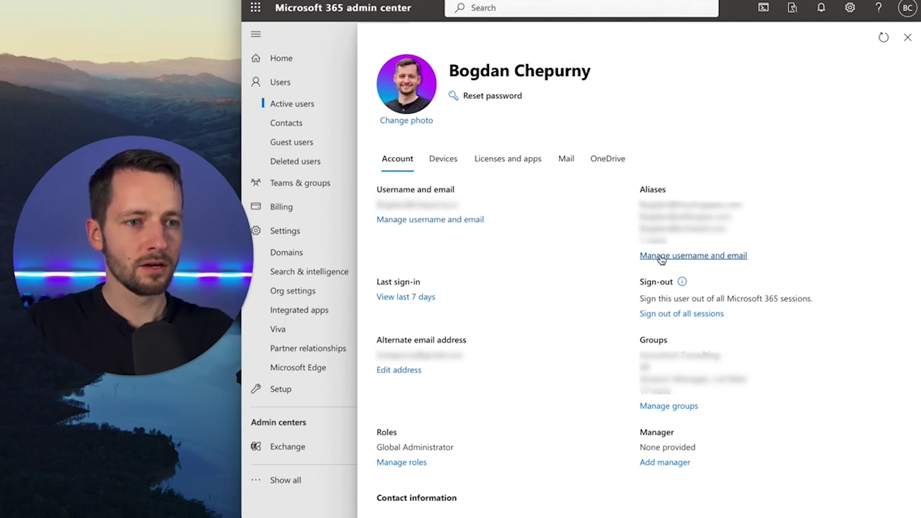
Step: In Manage username and email, enter a new alias username
{"action": "left_click", "coordinate": [455, 221]}
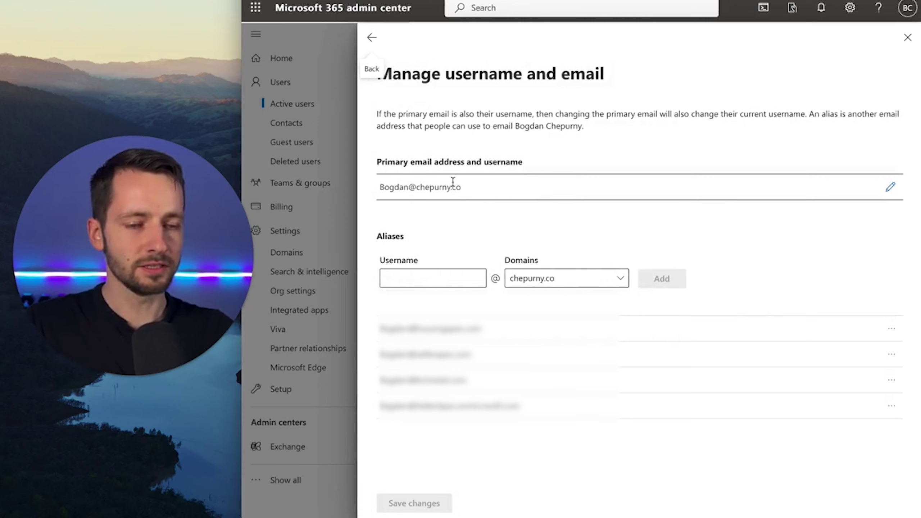
{"action": "left_click", "coordinate": [452, 276]}
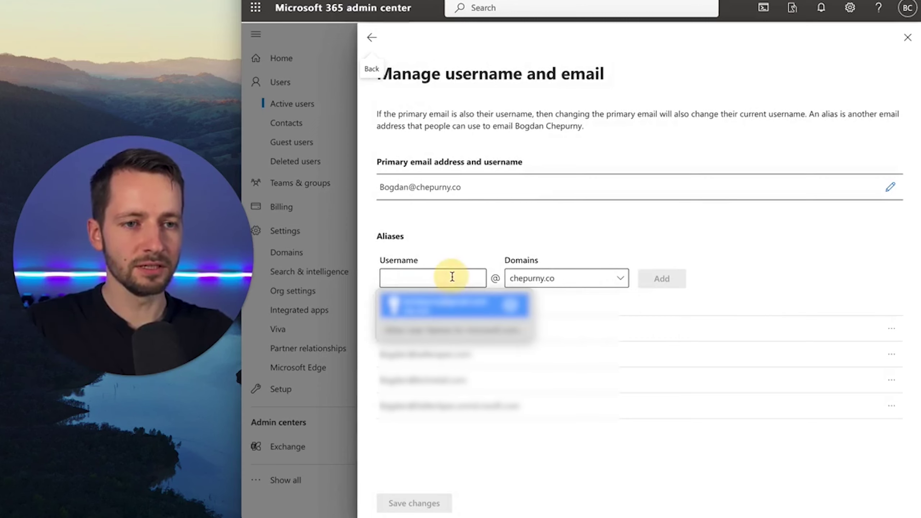
{"action": "key", "text": "Escape"}
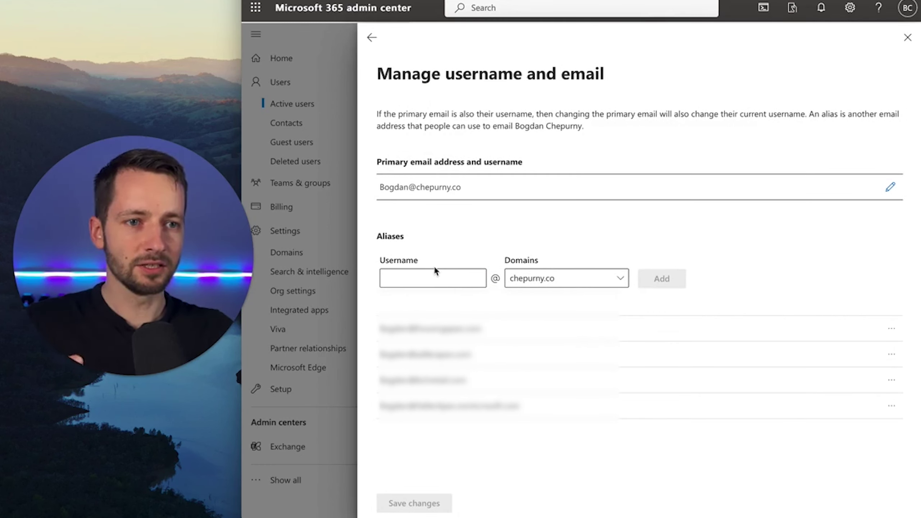
{"action": "left_click", "coordinate": [427, 283]}
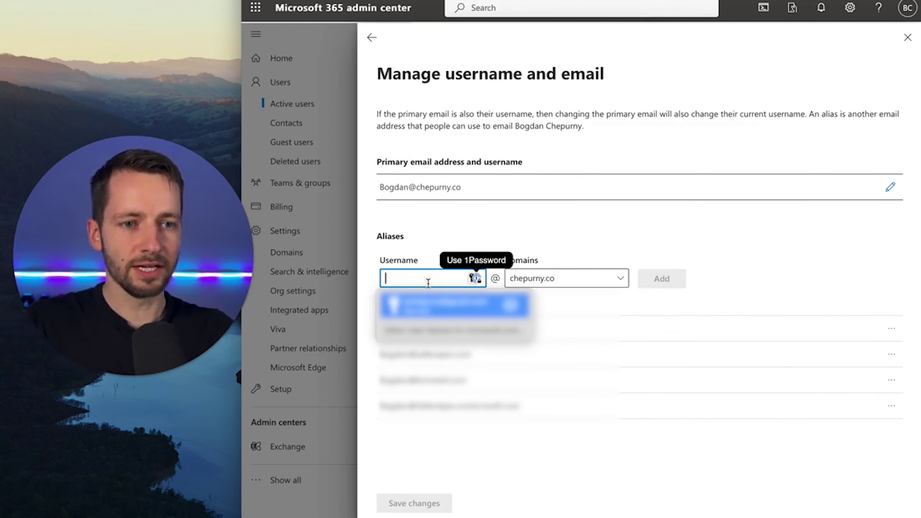
{"action": "type", "text": "bogdan"}
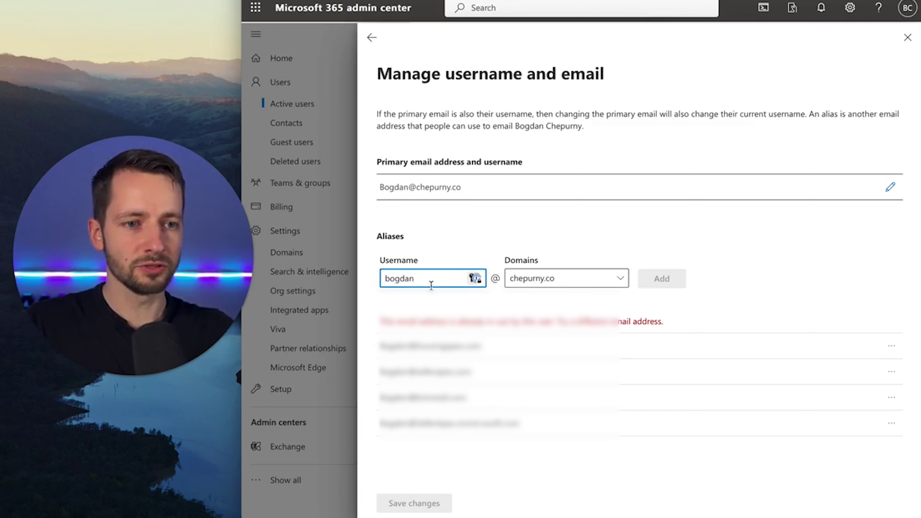
{"action": "left_click", "coordinate": [456, 251]}
Step: Pair the alias with the apexonetech.com domain, add it, and save the changes
{"action": "left_click", "coordinate": [559, 278]}
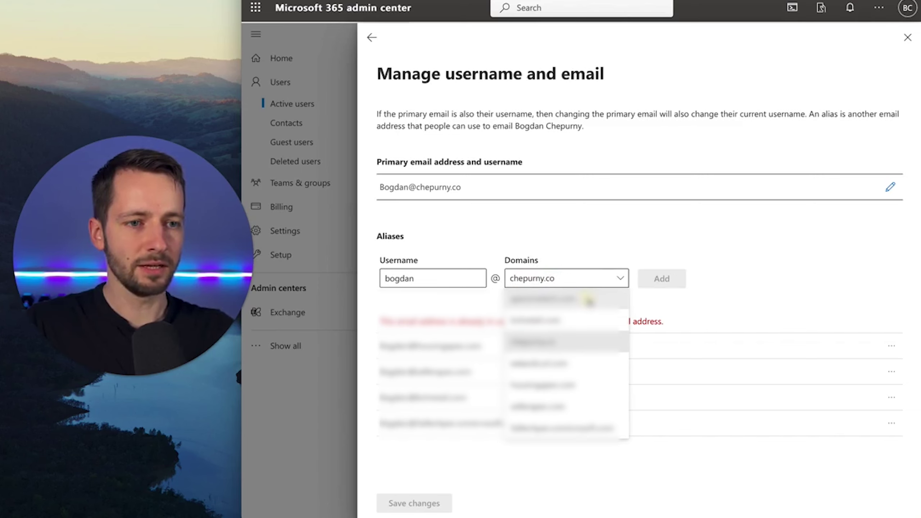
{"action": "left_click", "coordinate": [588, 299]}
{"action": "left_click", "coordinate": [660, 280]}
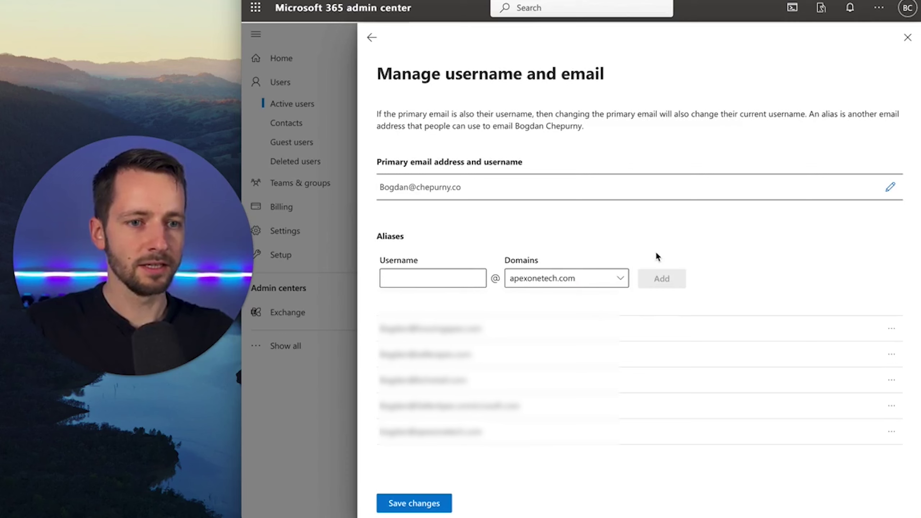
{"action": "left_click", "coordinate": [891, 435]}
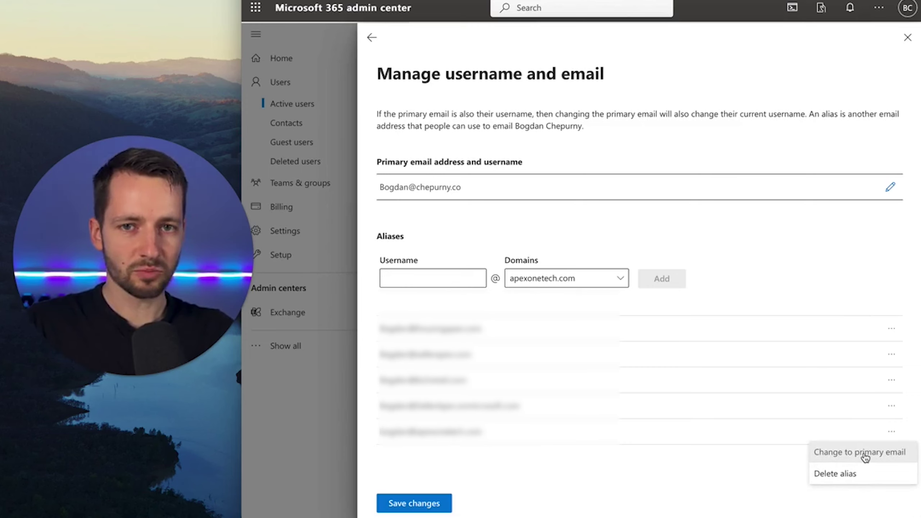
{"action": "left_click", "coordinate": [547, 183]}
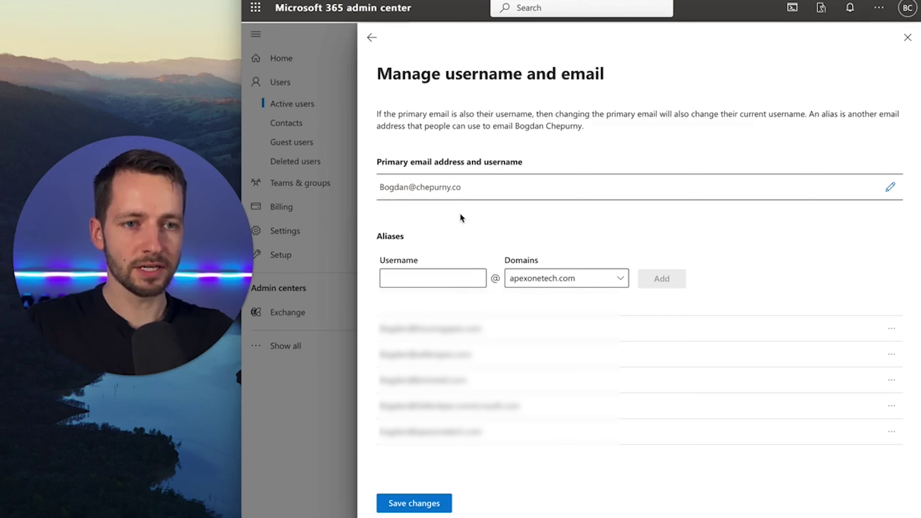
{"action": "left_click", "coordinate": [435, 508]}
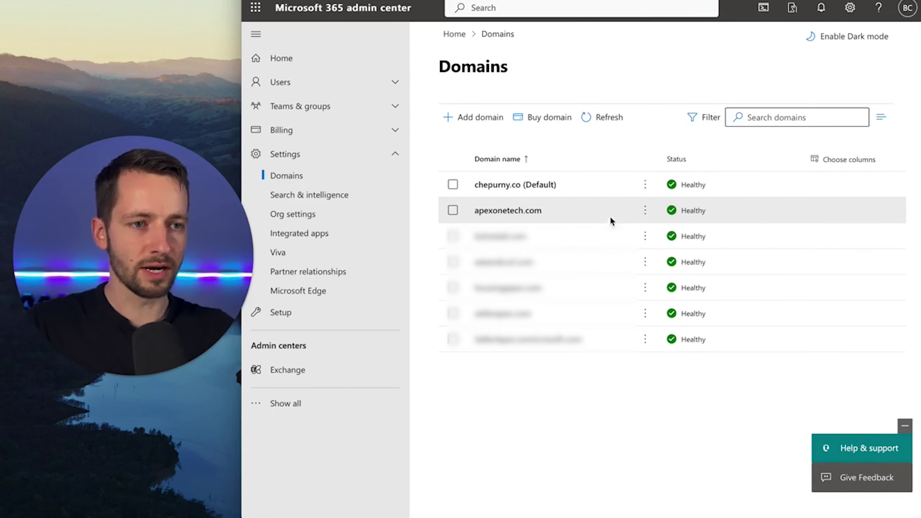
Step: Open the apexonetech.com domain details and begin setting it as the default domain
{"action": "left_click", "coordinate": [497, 211]}
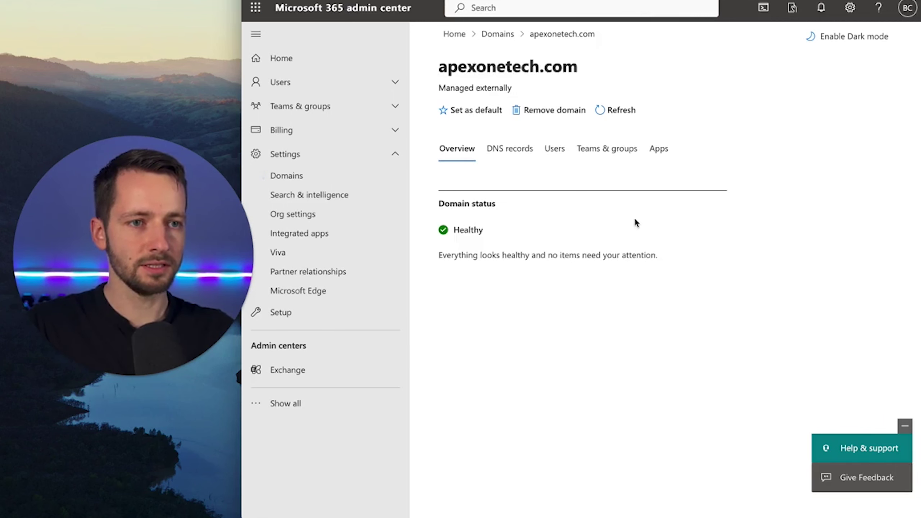
{"action": "left_click", "coordinate": [485, 117]}
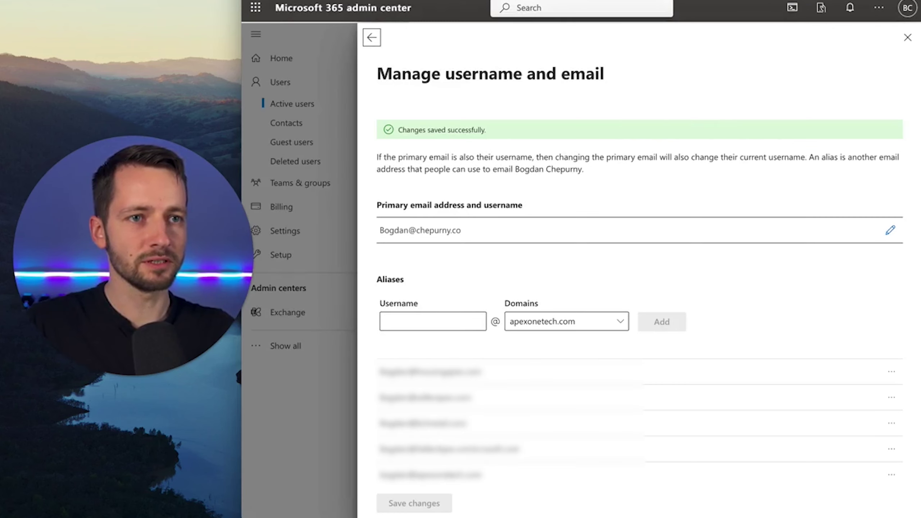
Step: Switch from the current panel to another user's Manage username and email settings
{"action": "left_click", "coordinate": [907, 37]}
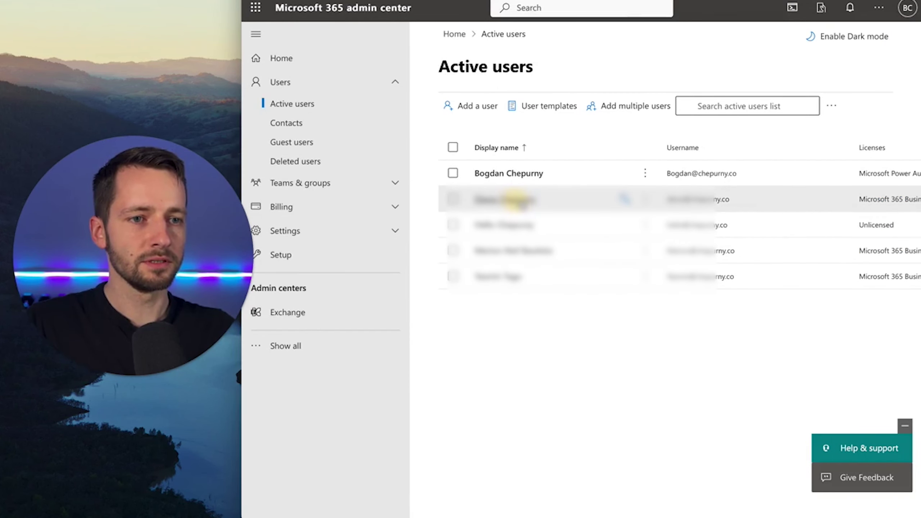
{"action": "left_click", "coordinate": [538, 200]}
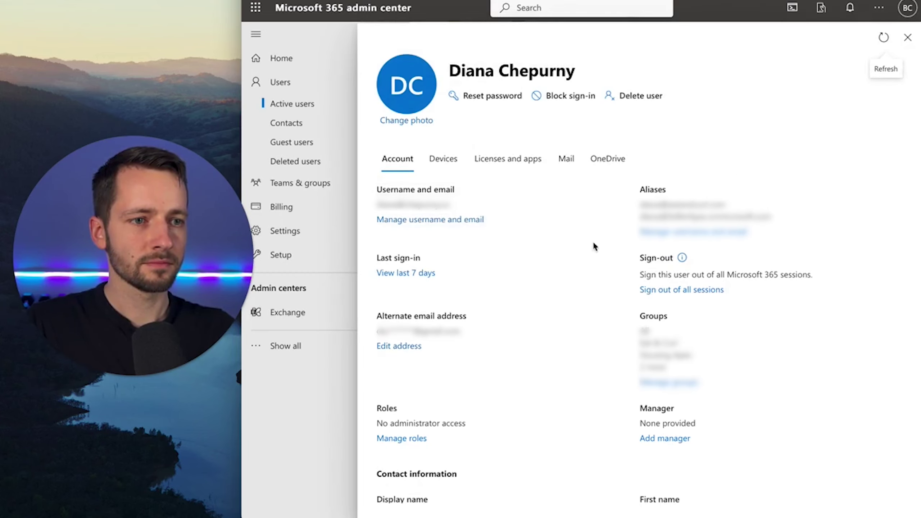
{"action": "left_click", "coordinate": [438, 221]}
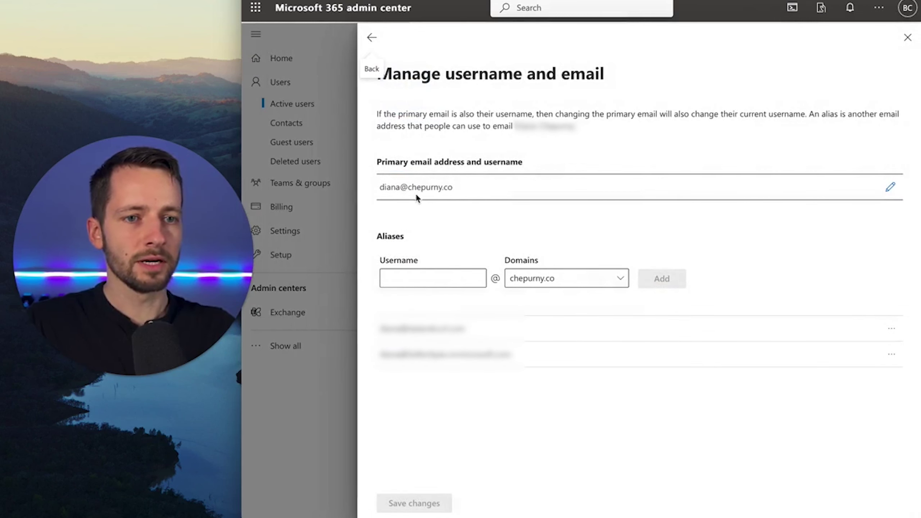
Step: Show the primary email's domain and the alias domains available, leaving the aliases unchanged
{"action": "left_click_drag", "start_coordinate": [409, 189], "coordinate": [453, 186]}
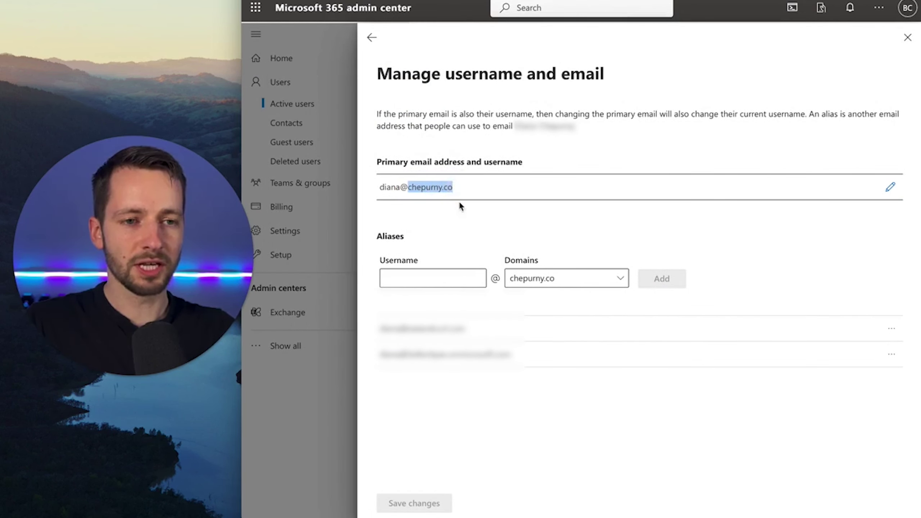
{"action": "left_click", "coordinate": [461, 214]}
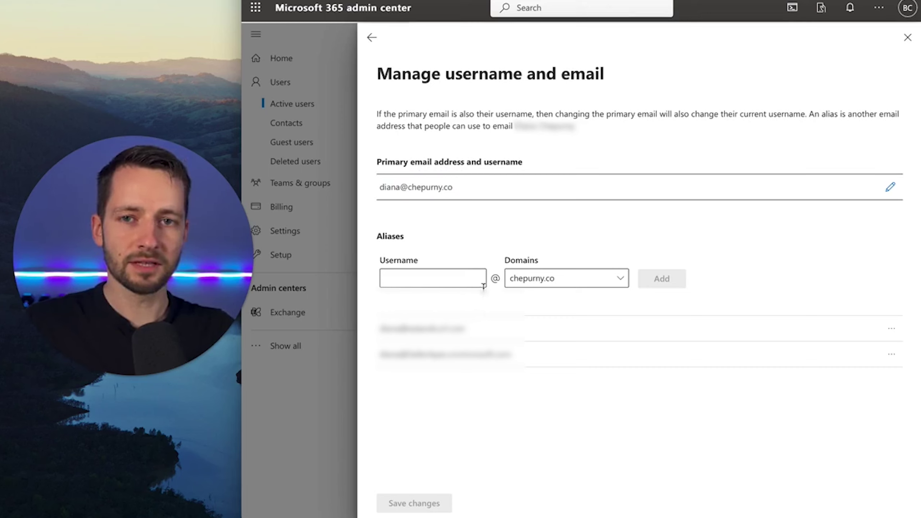
{"action": "left_click", "coordinate": [464, 280]}
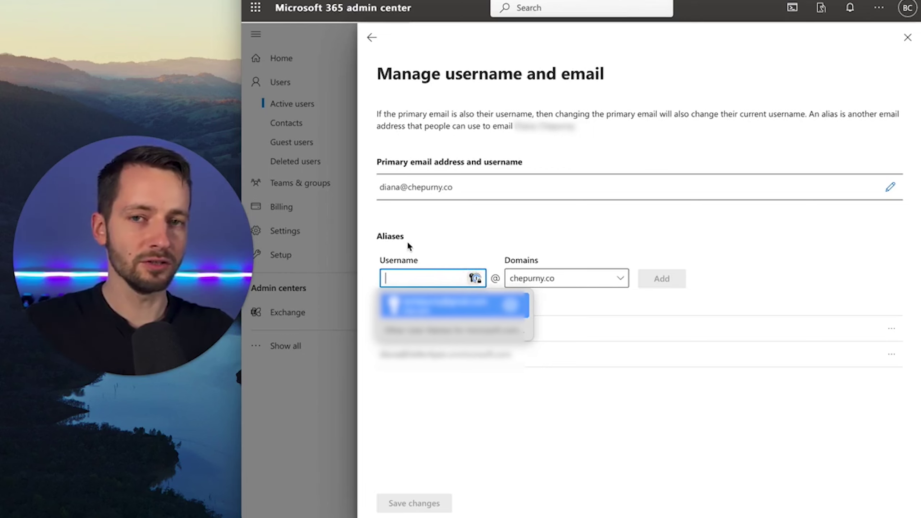
{"action": "left_click", "coordinate": [543, 280]}
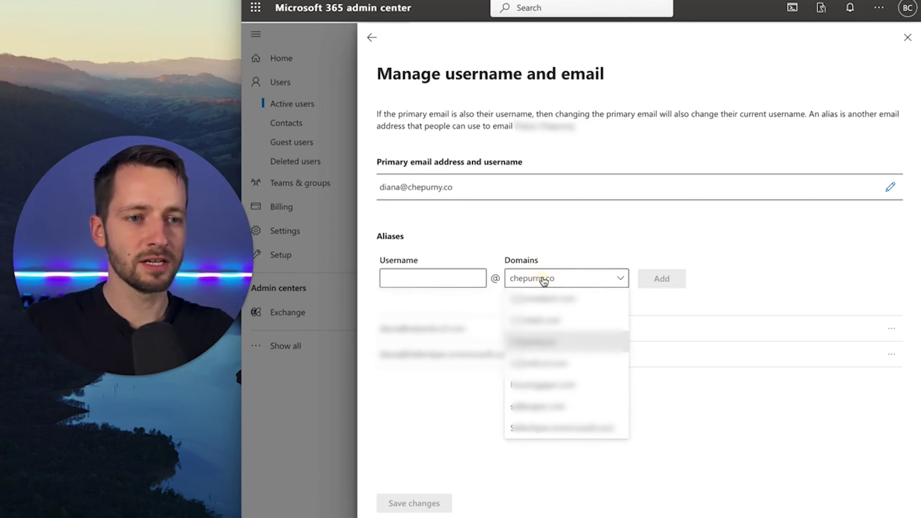
{"action": "left_click", "coordinate": [544, 281]}
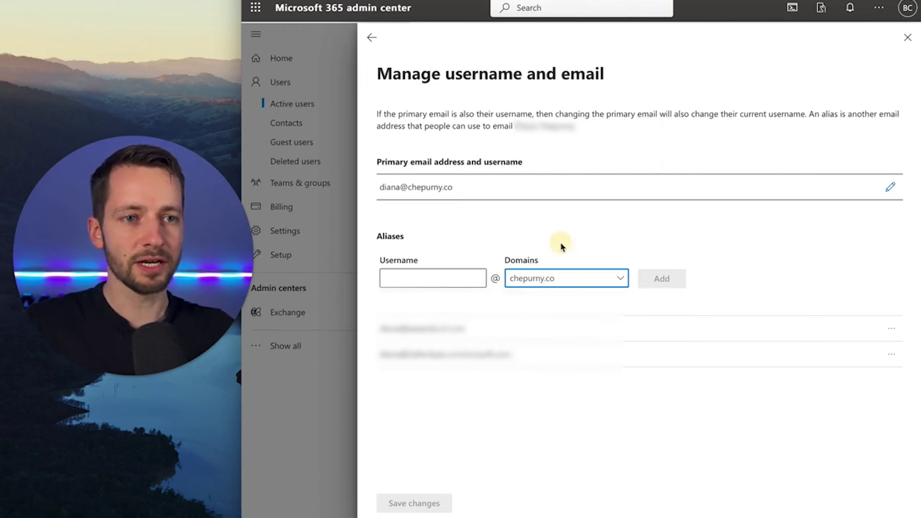